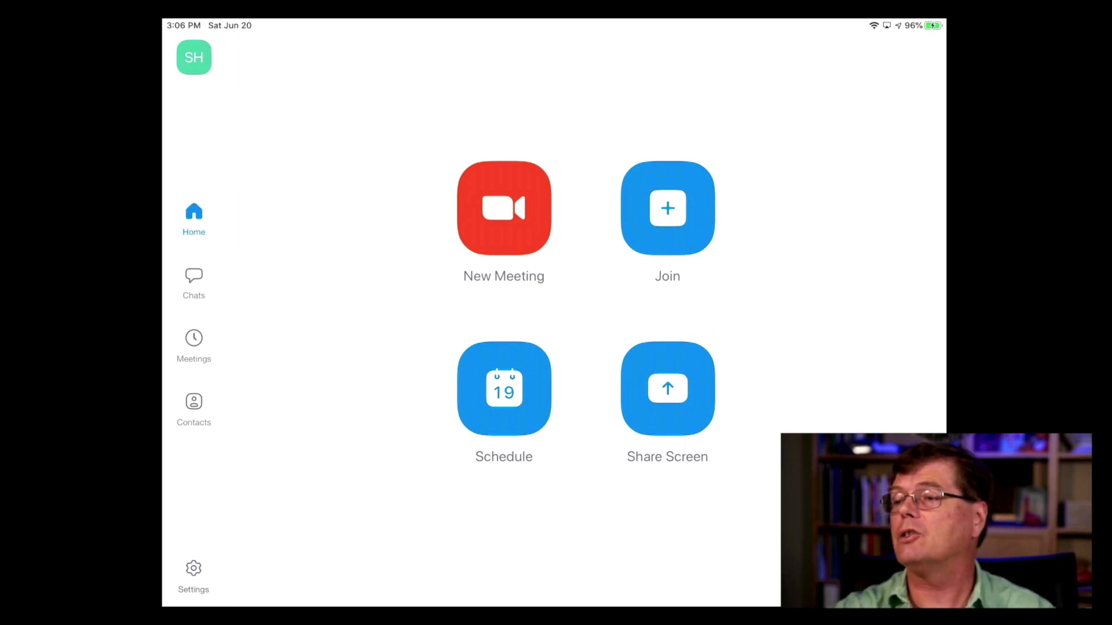
# Step: Begin scheduling a new meeting from the Zoom home screen
pyautogui.click(504, 390)
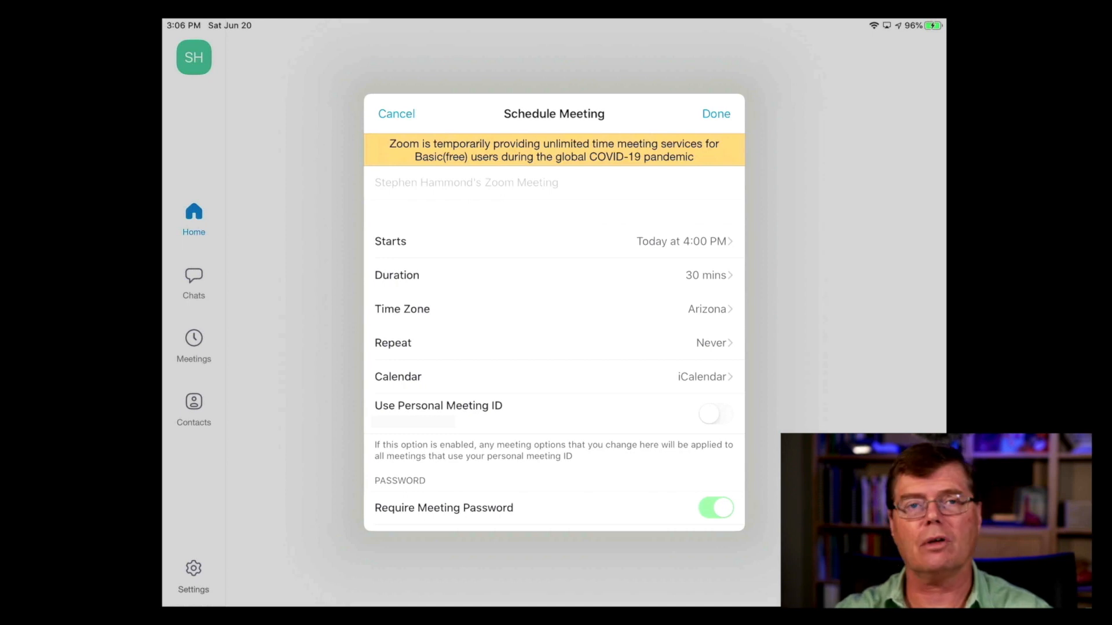
pyautogui.scroll(-5, 555, 348)
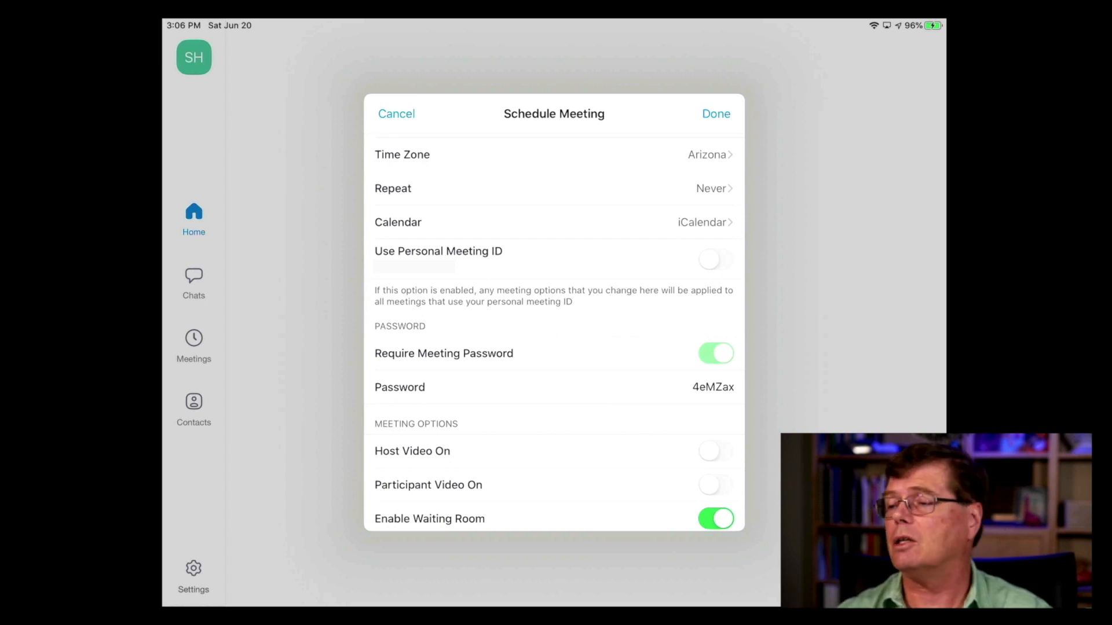
pyautogui.scroll(-2, 553, 347)
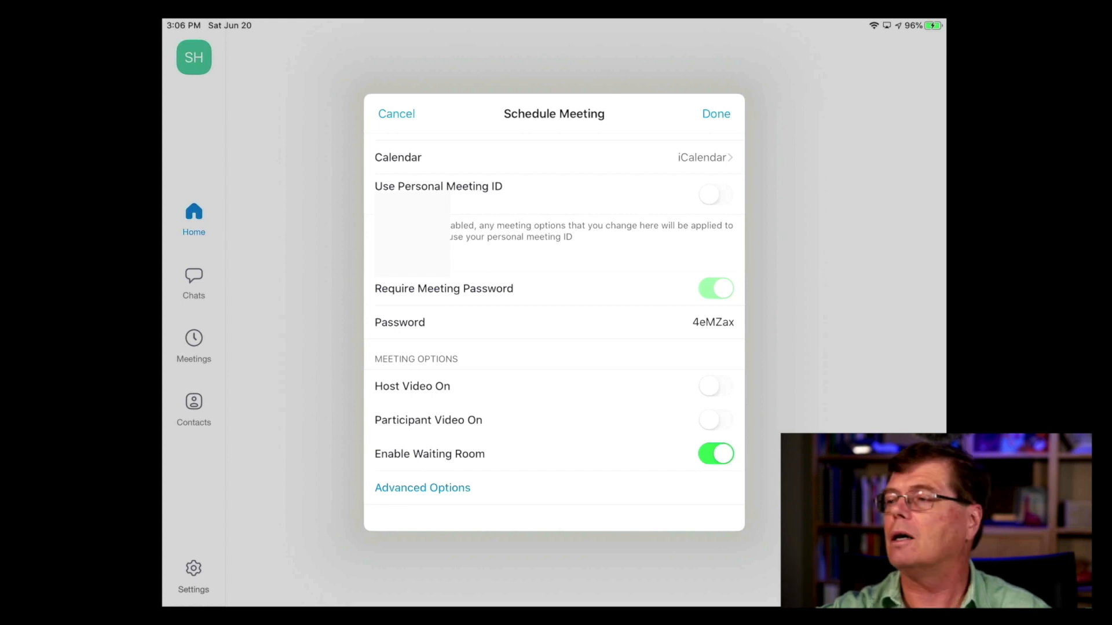
# Step: Save the meeting, skip adding invitees, and add the 4:00–4:30 PM event to the calendar
pyautogui.click(716, 114)
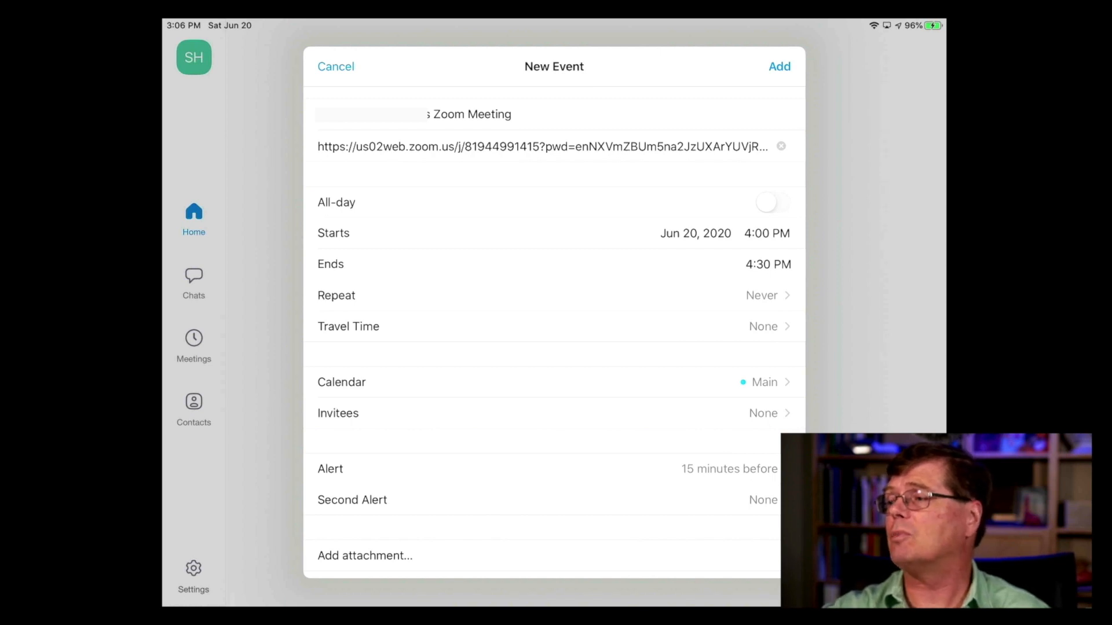
pyautogui.scroll(-3, 554, 347)
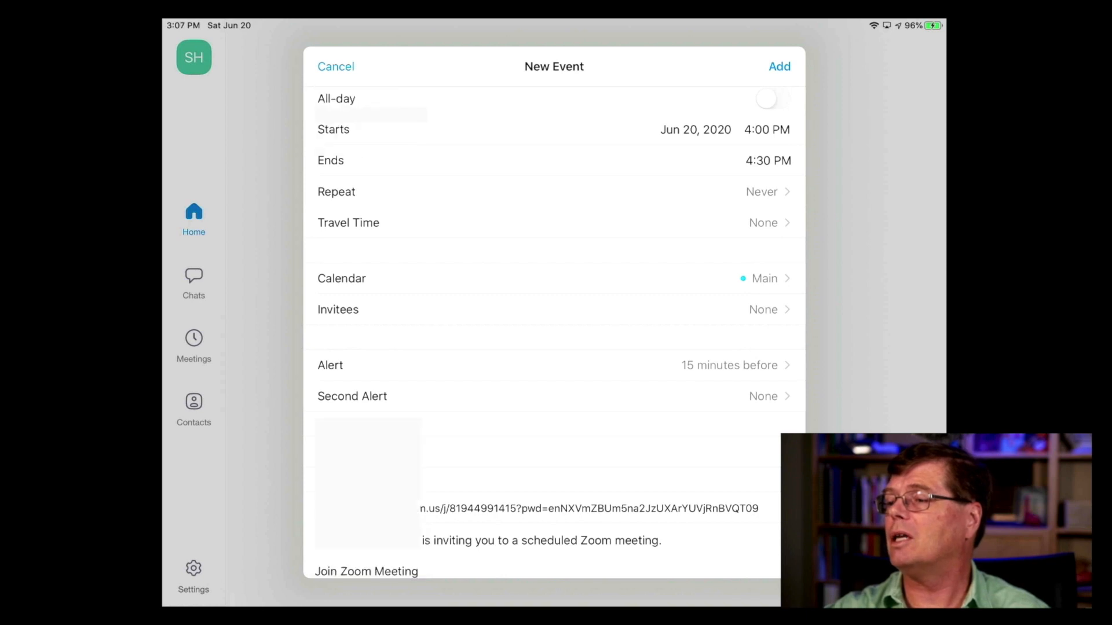
pyautogui.scroll(-3, 554, 348)
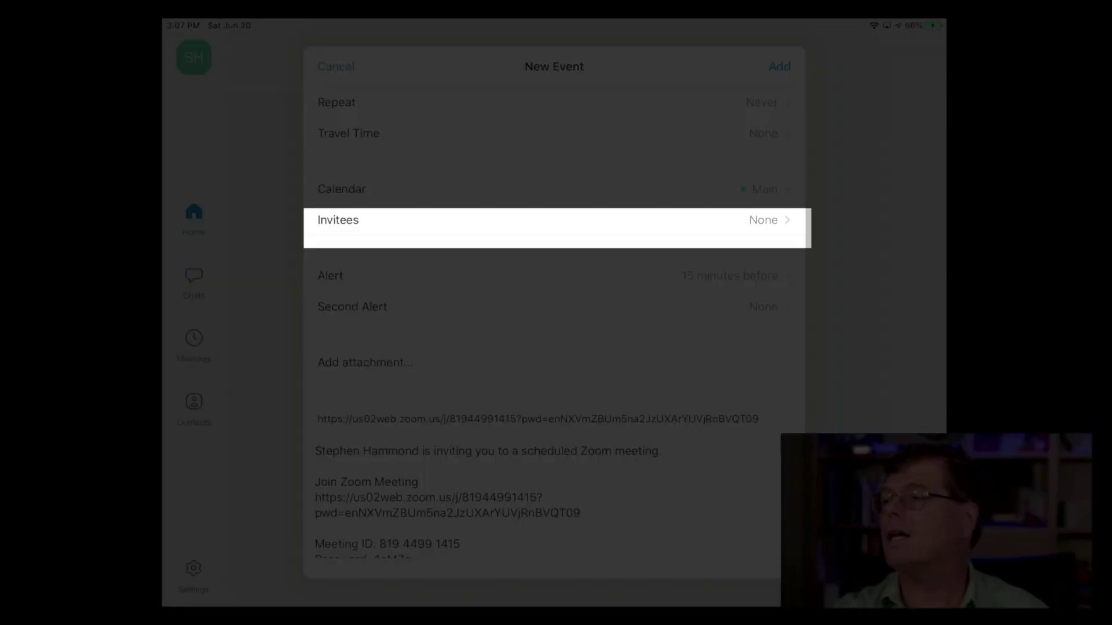
pyautogui.click(553, 220)
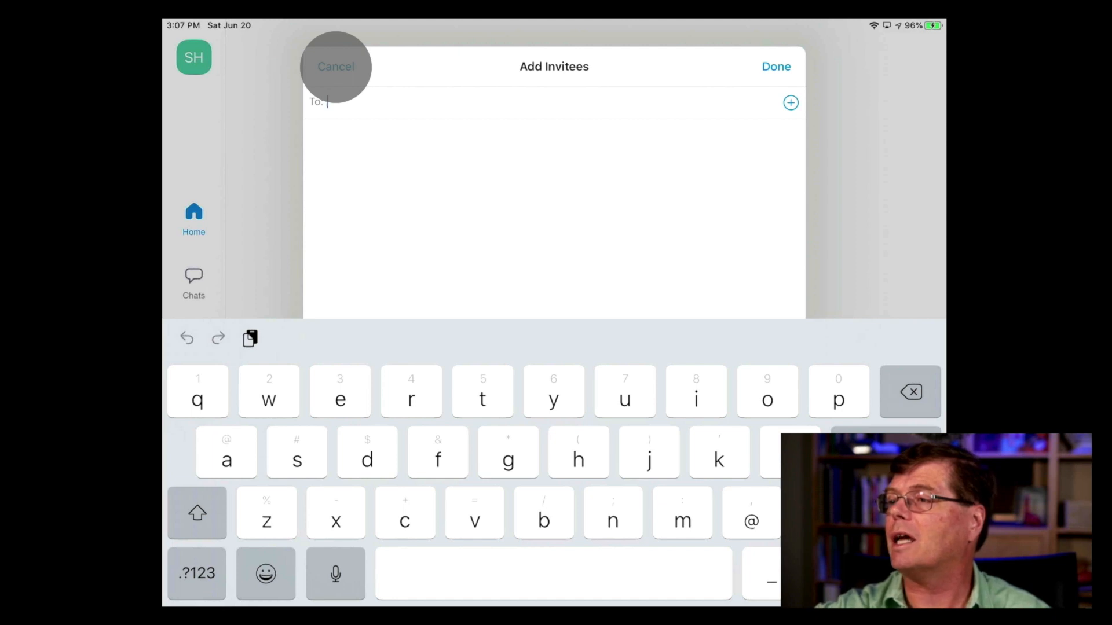
pyautogui.click(337, 66)
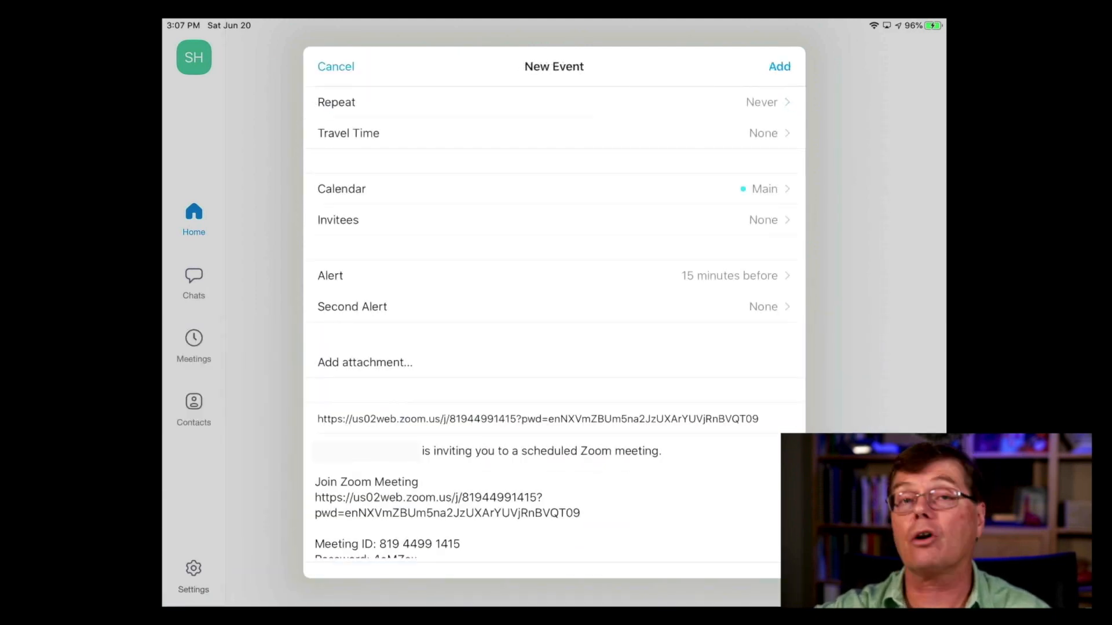
pyautogui.click(779, 66)
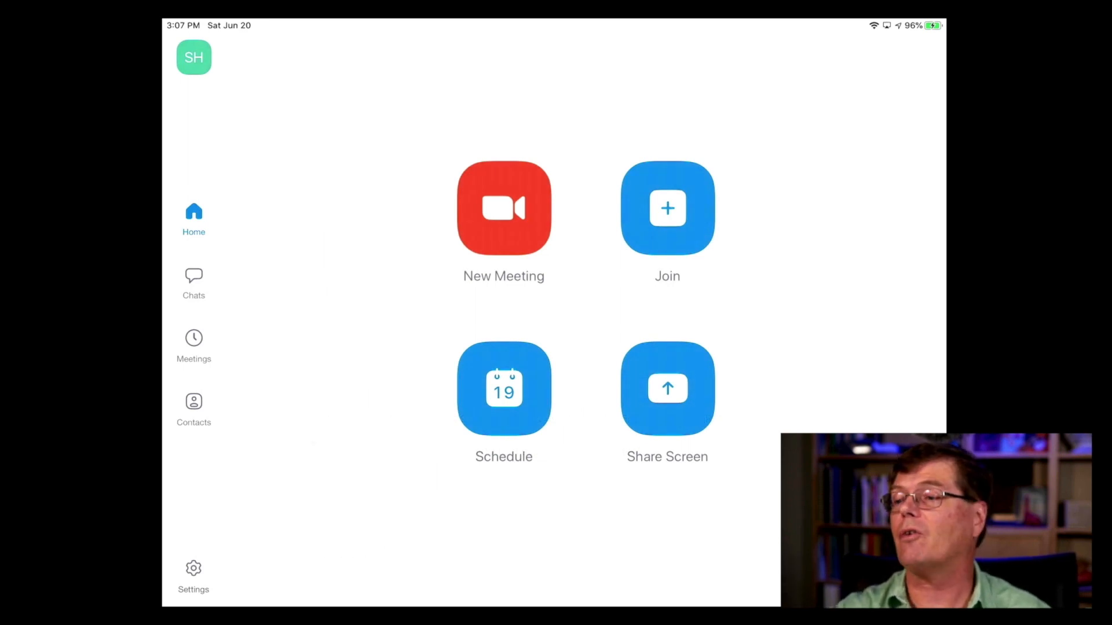
# Step: Start today's 4:00 PM meeting from Meetings and call using Internet Audio
pyautogui.click(194, 346)
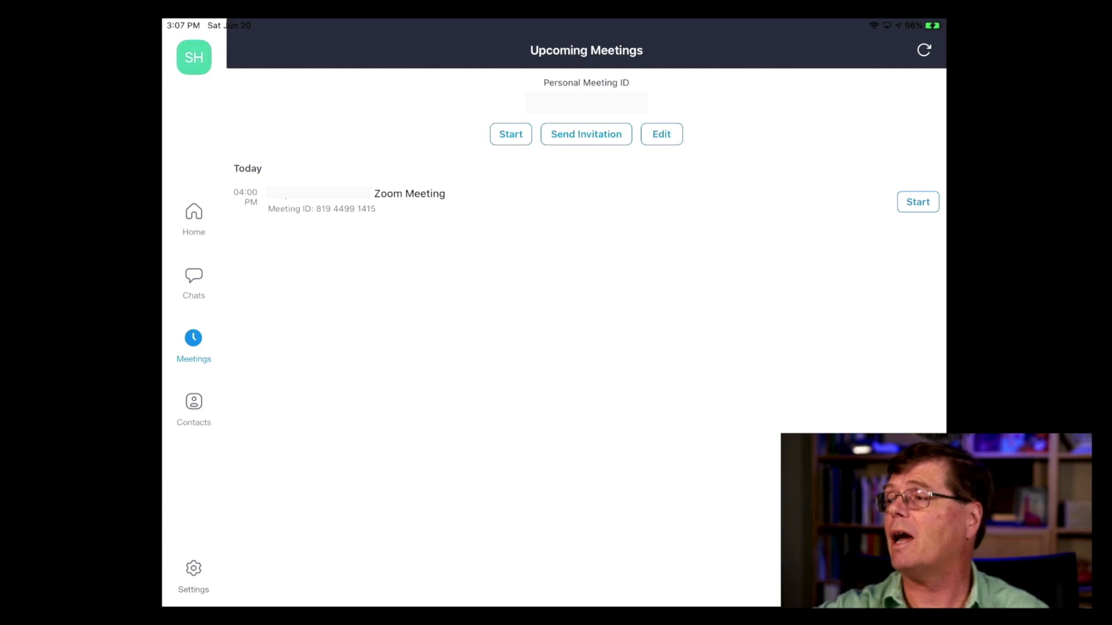
pyautogui.click(918, 201)
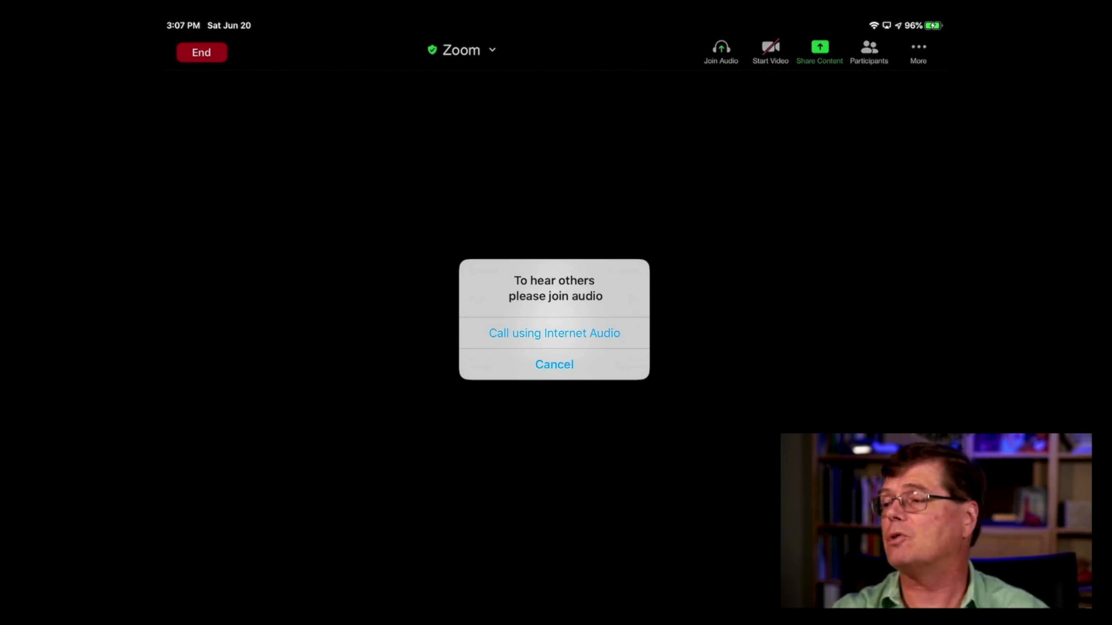
pyautogui.click(554, 332)
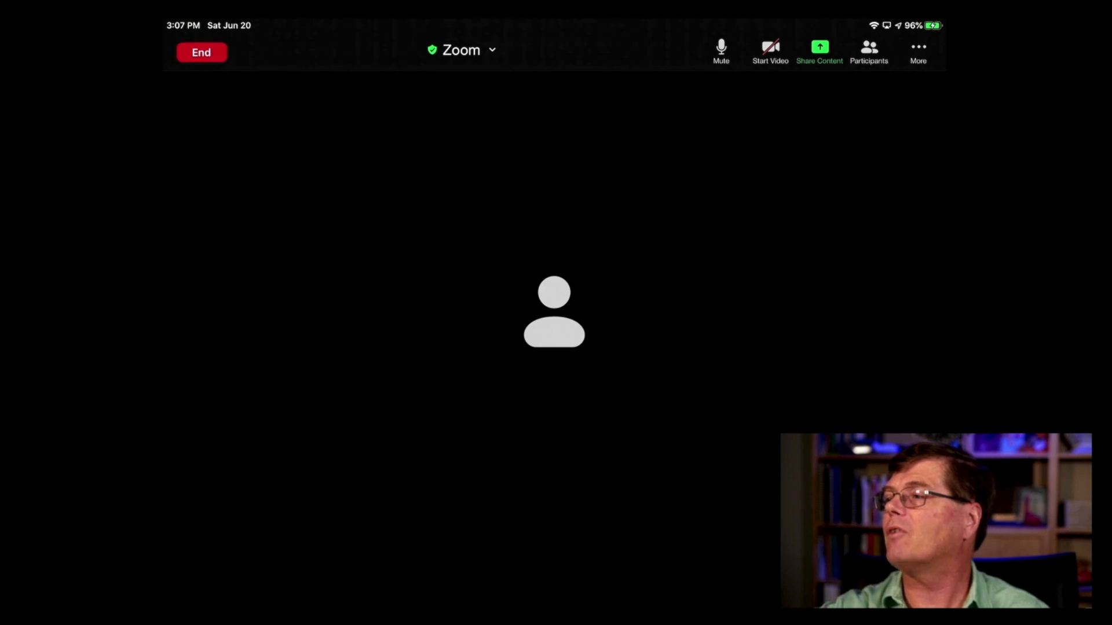
# Step: Turn on the host's video, view meeting info, and show the participant list
pyautogui.click(770, 50)
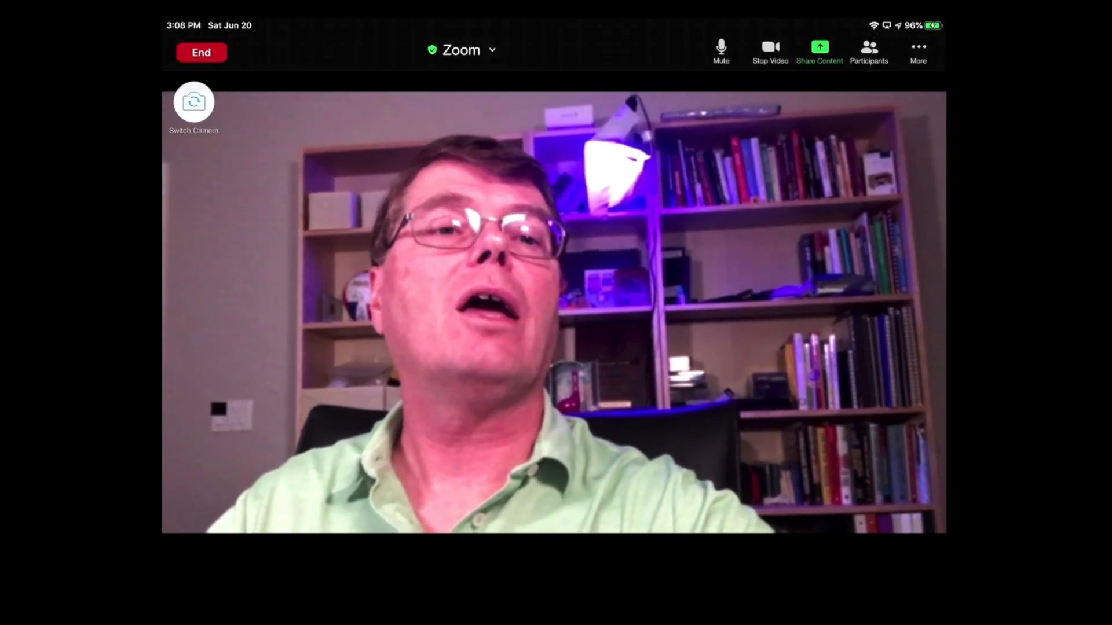
pyautogui.click(461, 50)
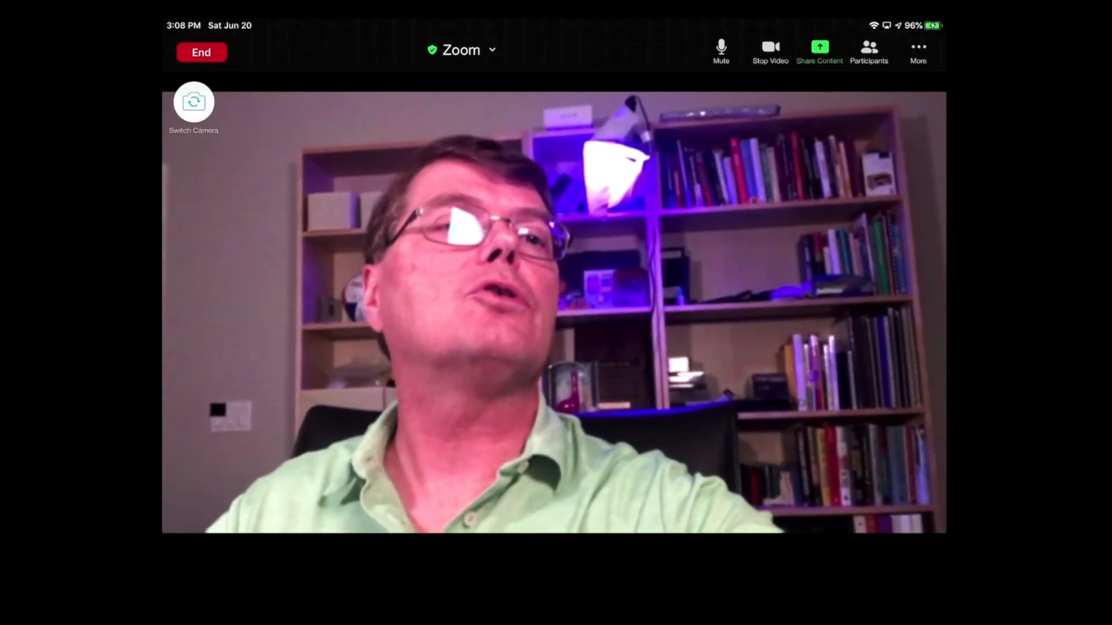
pyautogui.click(868, 51)
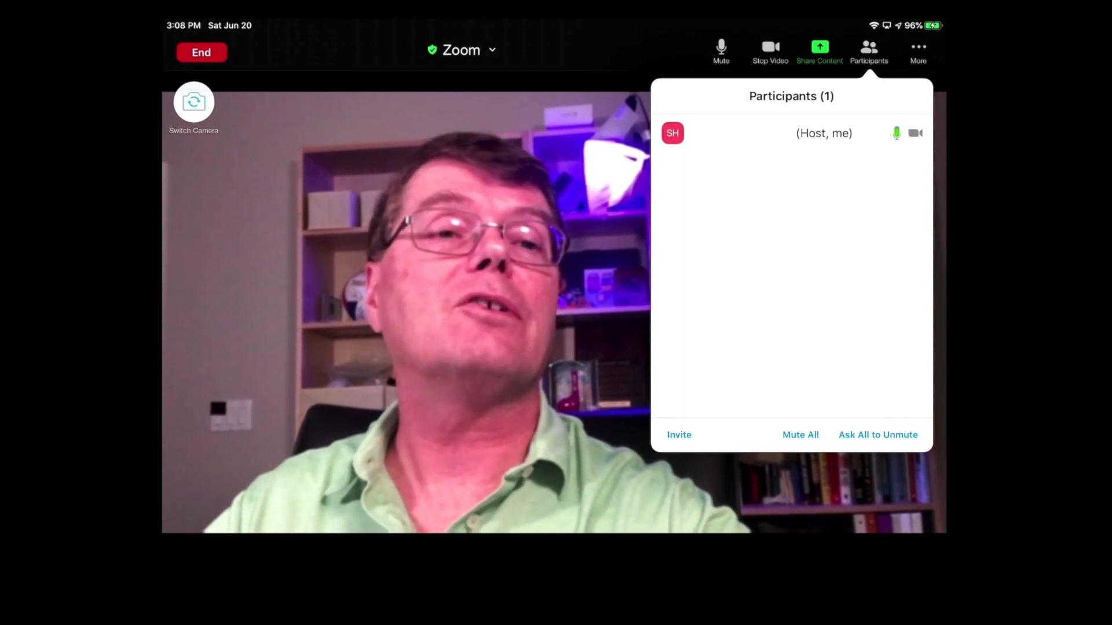
# Step: Invite via Send Message and address the invite link to the chosen contact
pyautogui.click(680, 435)
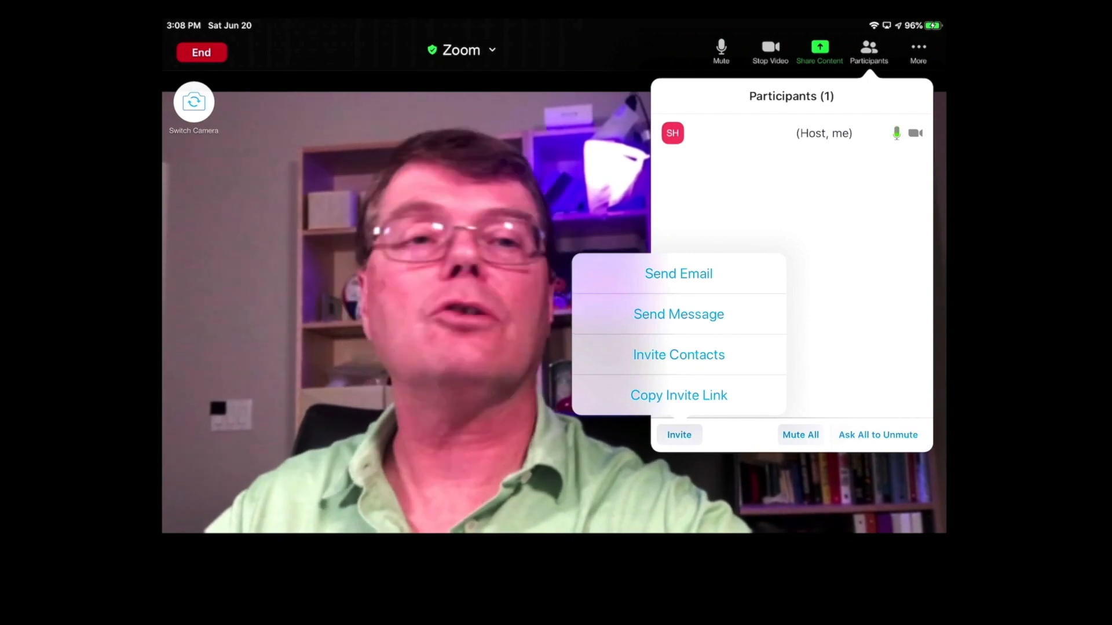
pyautogui.click(678, 313)
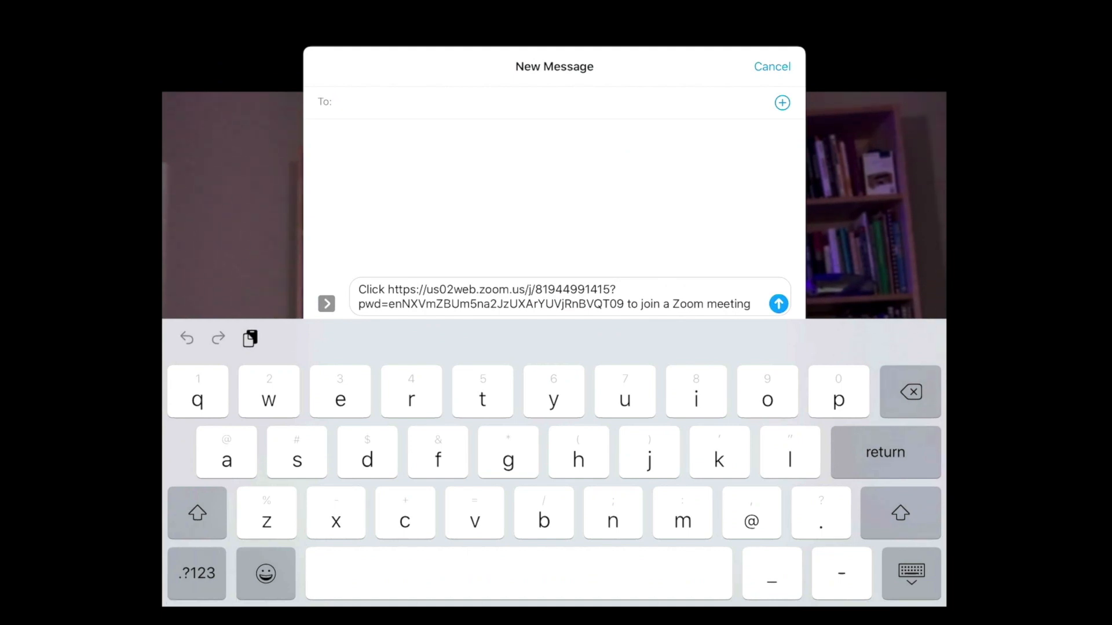
pyautogui.write('st')
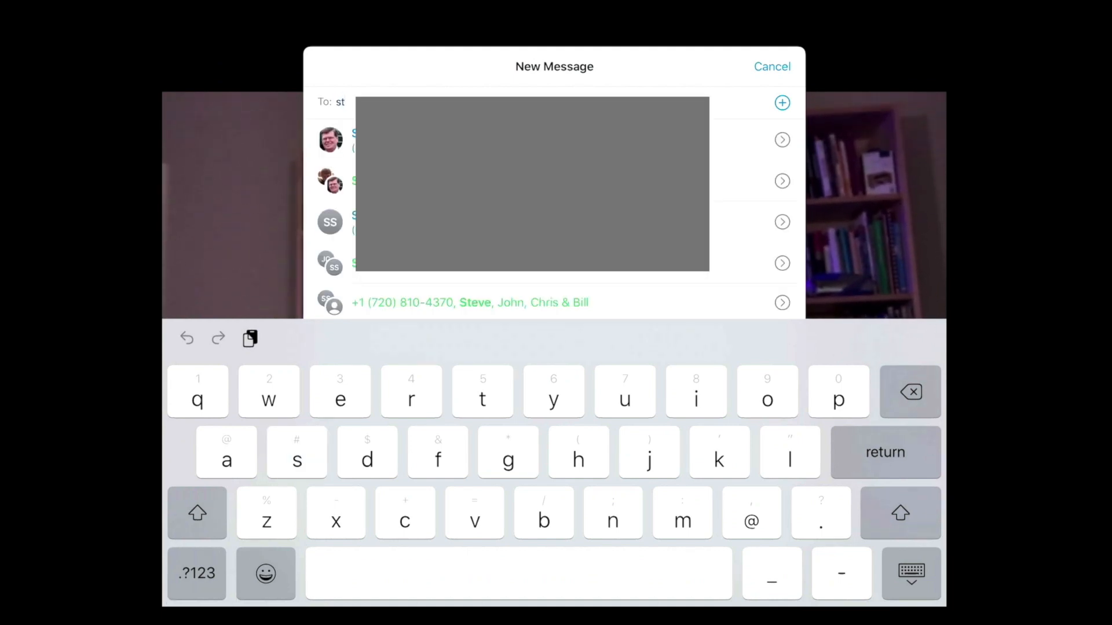
pyautogui.click(521, 140)
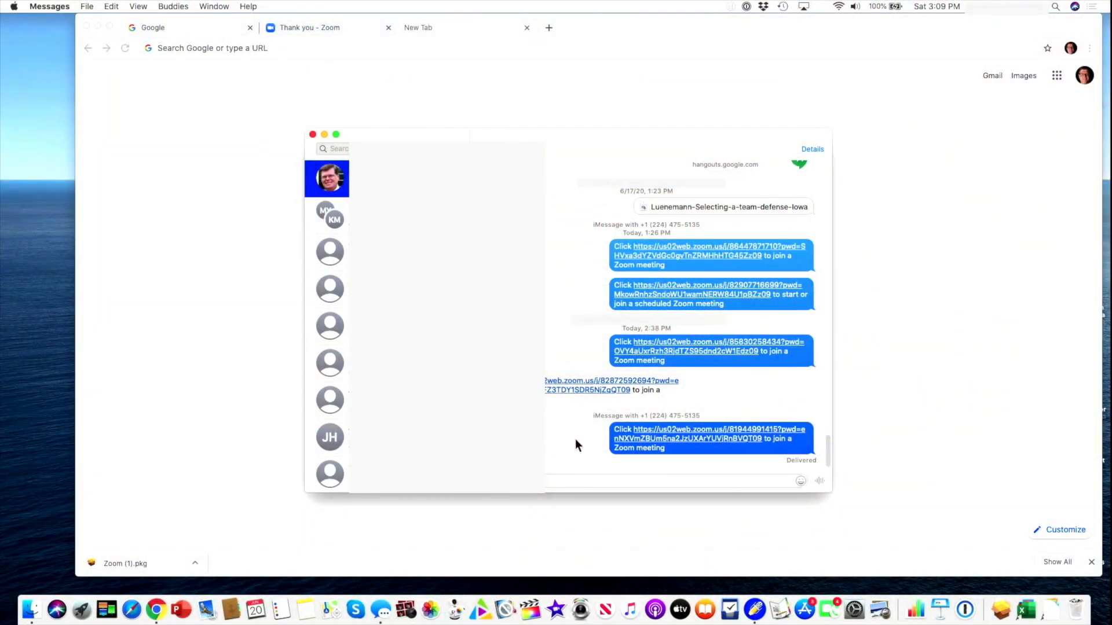
# Step: Launch the meeting link in Chrome and choose to join from the browser
pyautogui.click(650, 437)
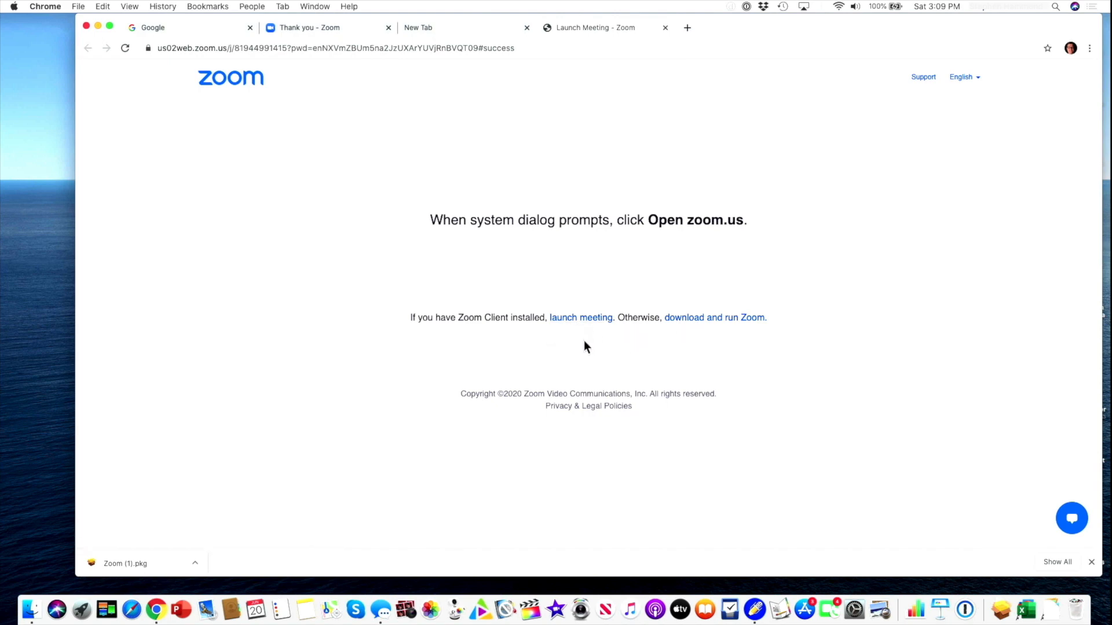
pyautogui.click(580, 318)
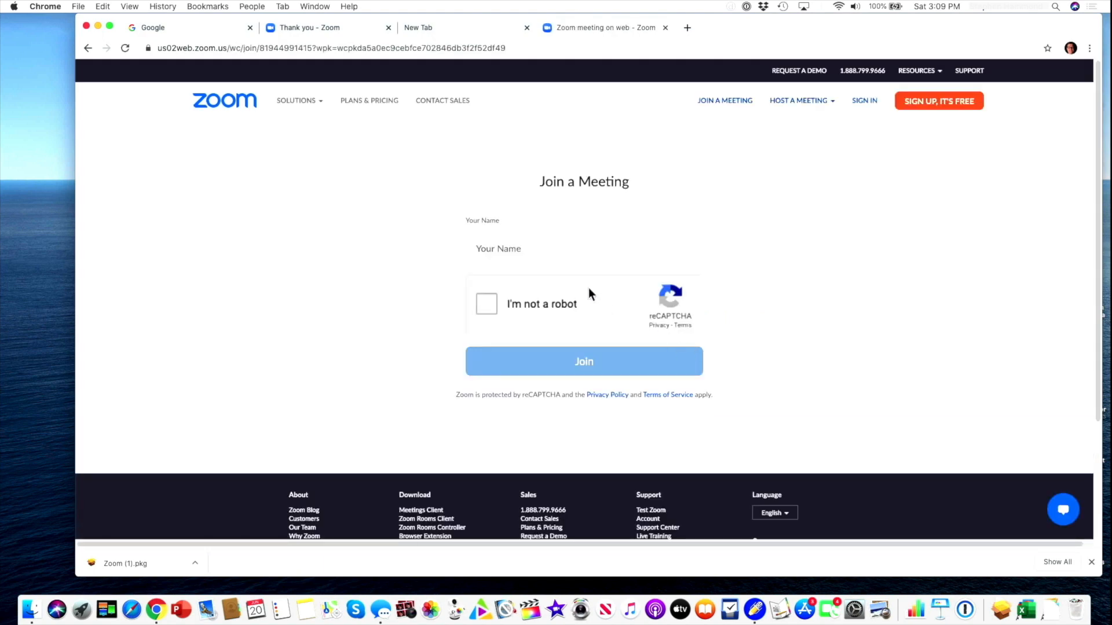
# Step: Join as 'Coach Steve' after passing the I'm not a robot check
pyautogui.click(564, 247)
pyautogui.write('Coach Steve')
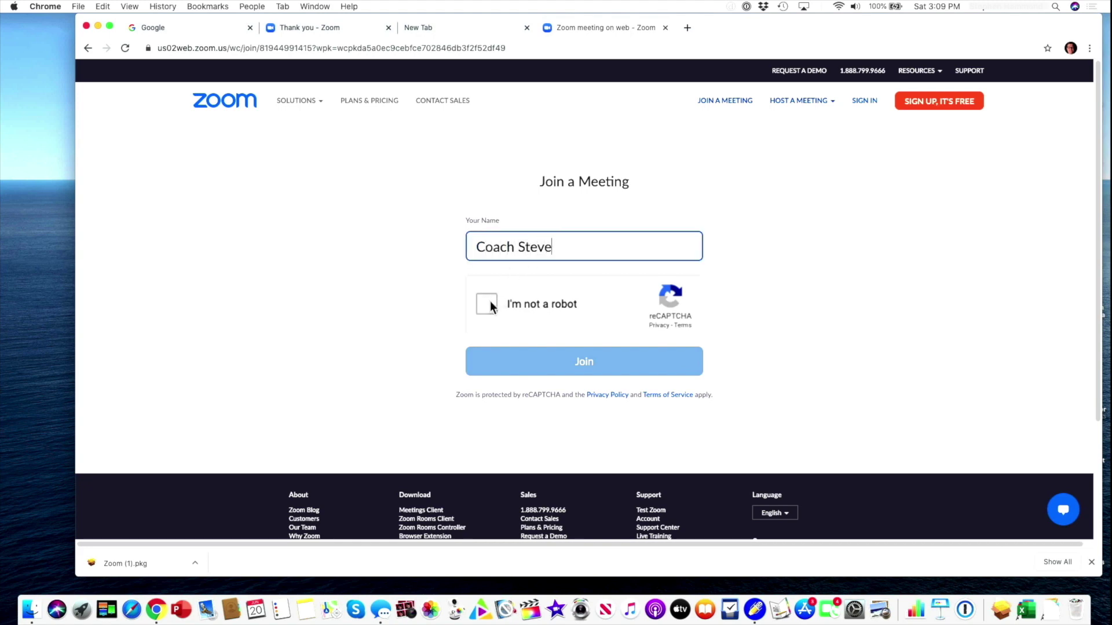
pyautogui.click(486, 304)
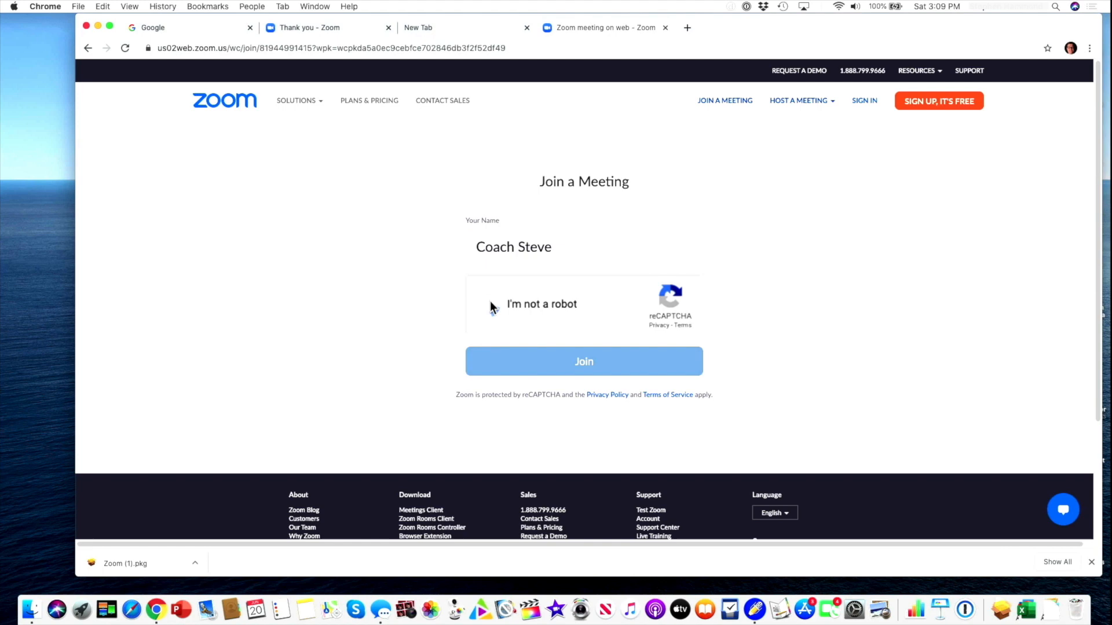
pyautogui.click(540, 361)
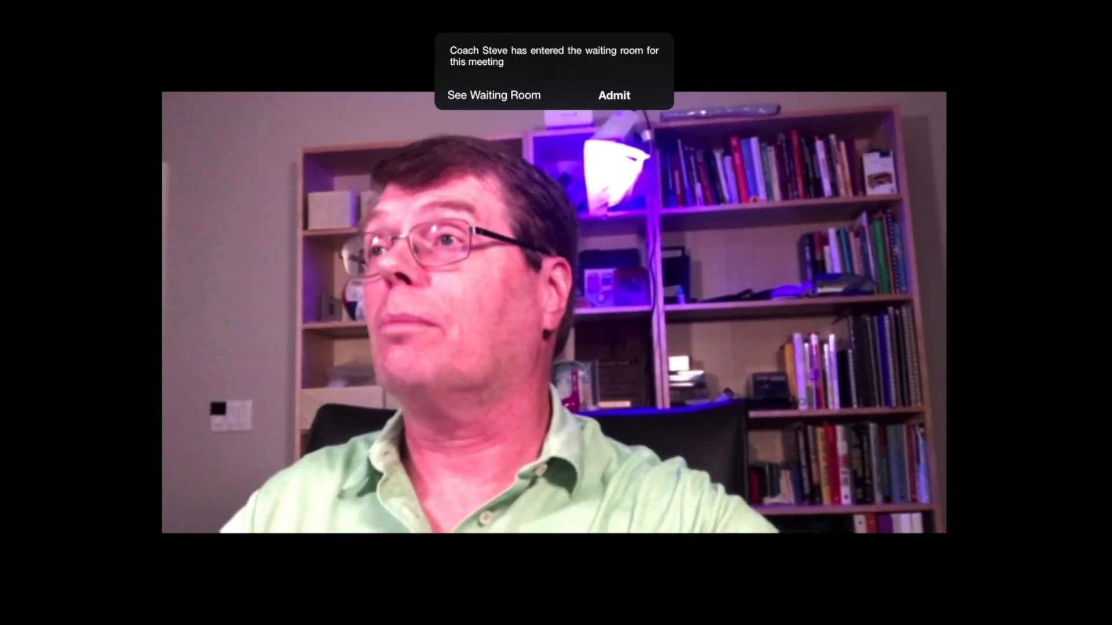
# Step: Admit Coach Steve from the waiting-room notification
pyautogui.click(614, 95)
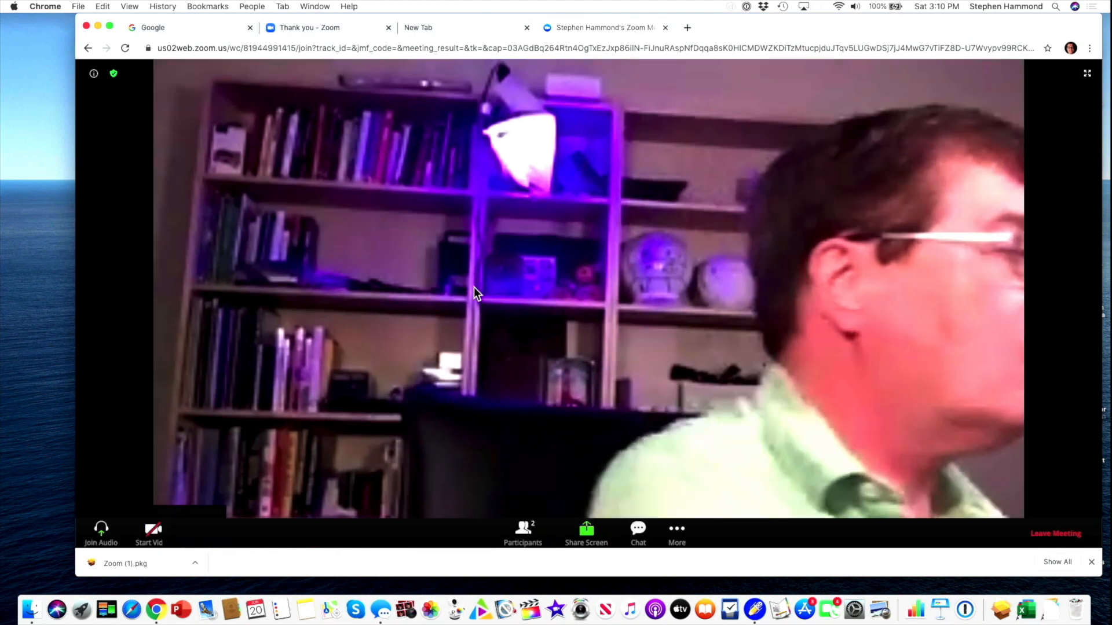
# Step: Start Coach Steve's video in the web client toolbar
pyautogui.click(156, 535)
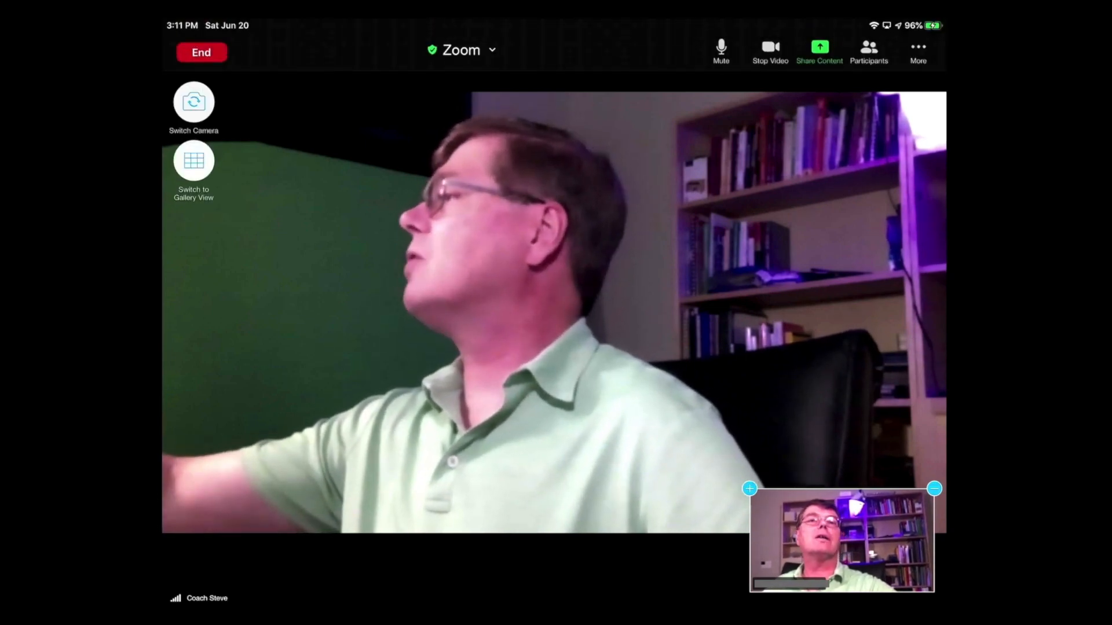
# Step: Switch to Gallery View and show the two-person participant list
pyautogui.click(194, 166)
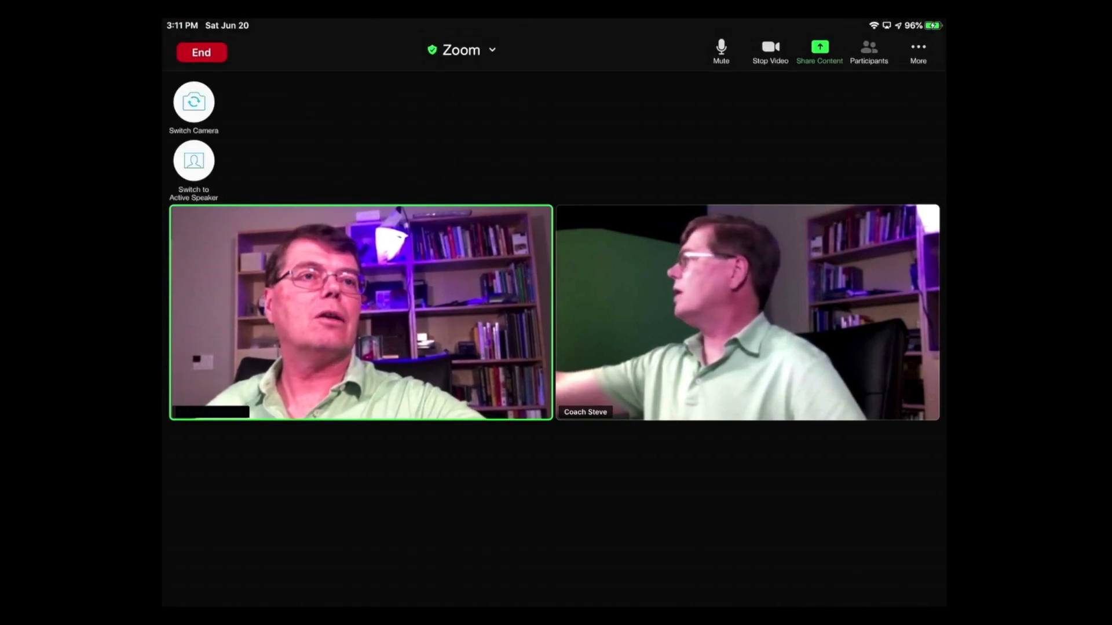
pyautogui.click(868, 52)
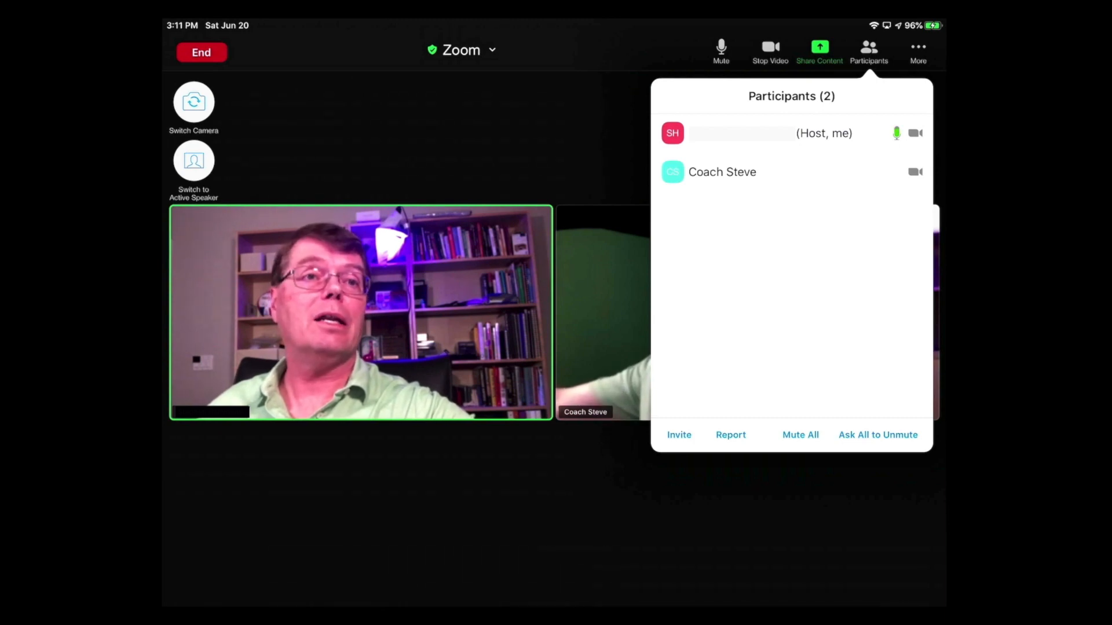
# Step: Review the host actions for Coach Steve (Chat, Make Host, Remove) and dismiss the menu
pyautogui.click(791, 171)
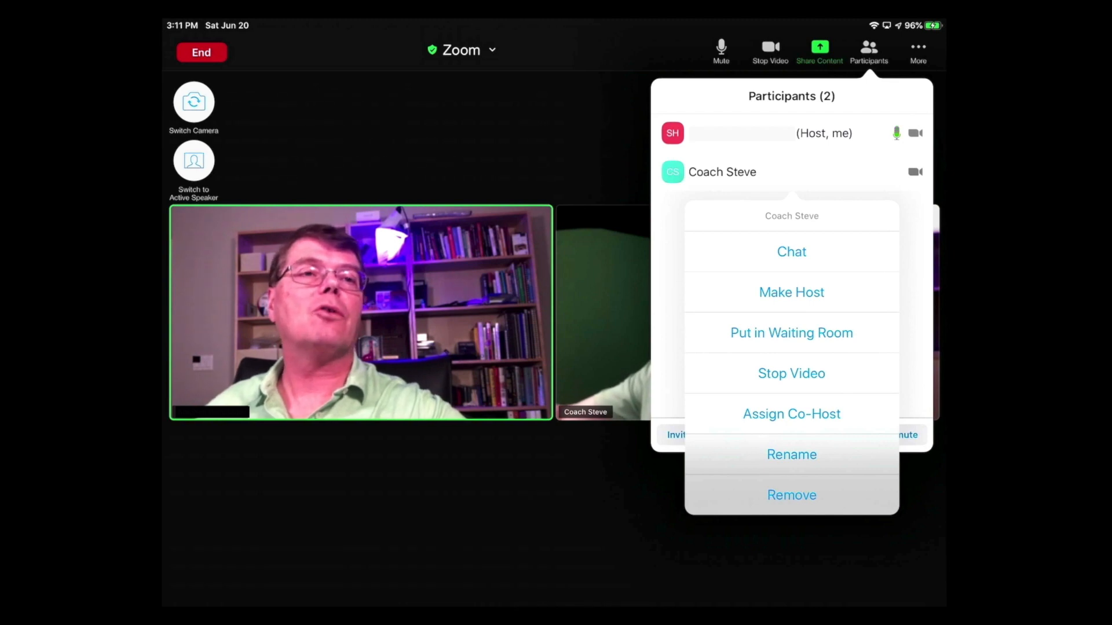
pyautogui.click(791, 556)
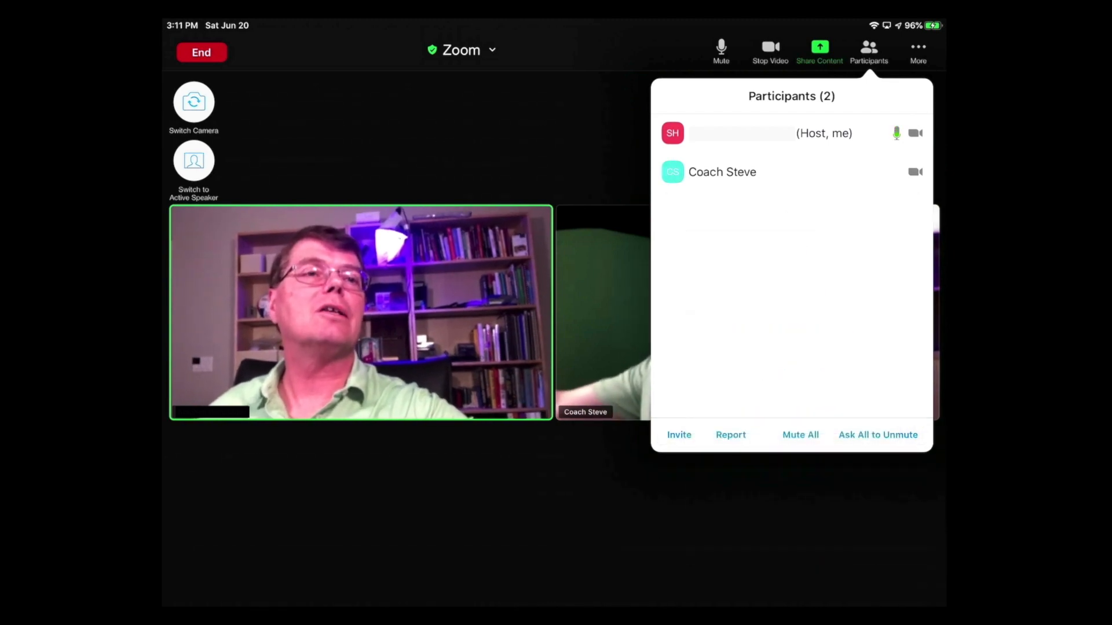
pyautogui.click(722, 171)
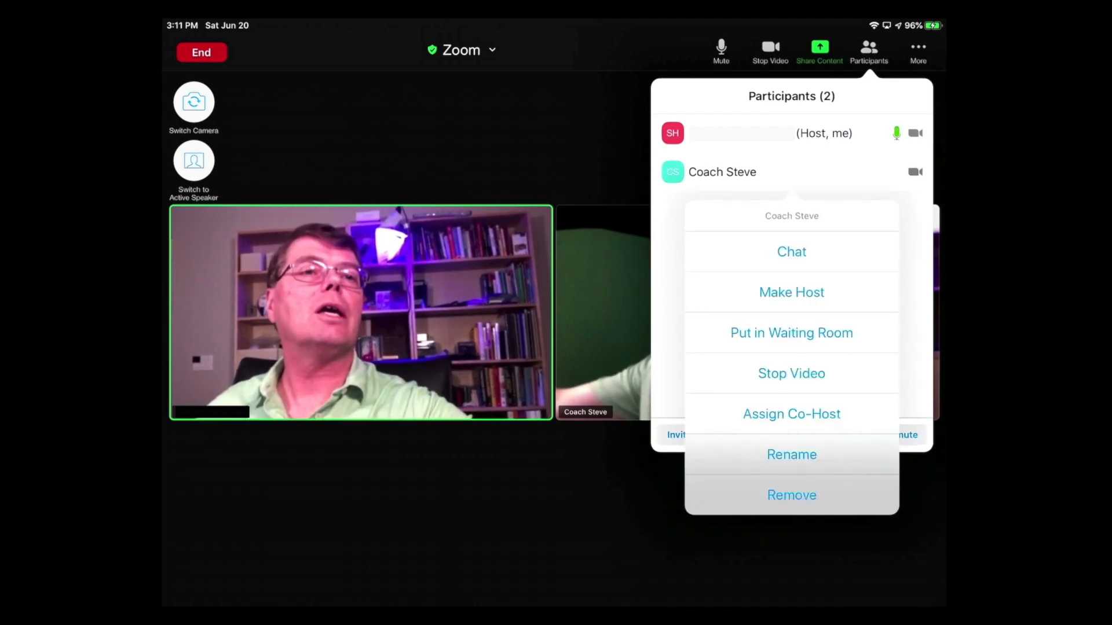
pyautogui.click(791, 556)
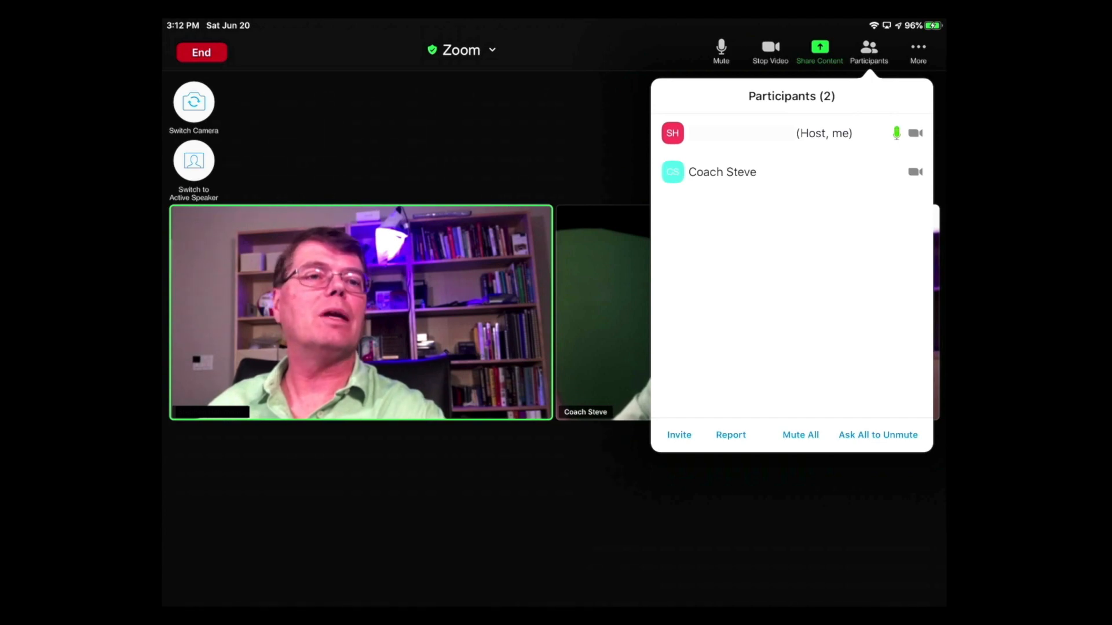
# Step: Close the participants list to return to the side-by-side videos
pyautogui.click(869, 53)
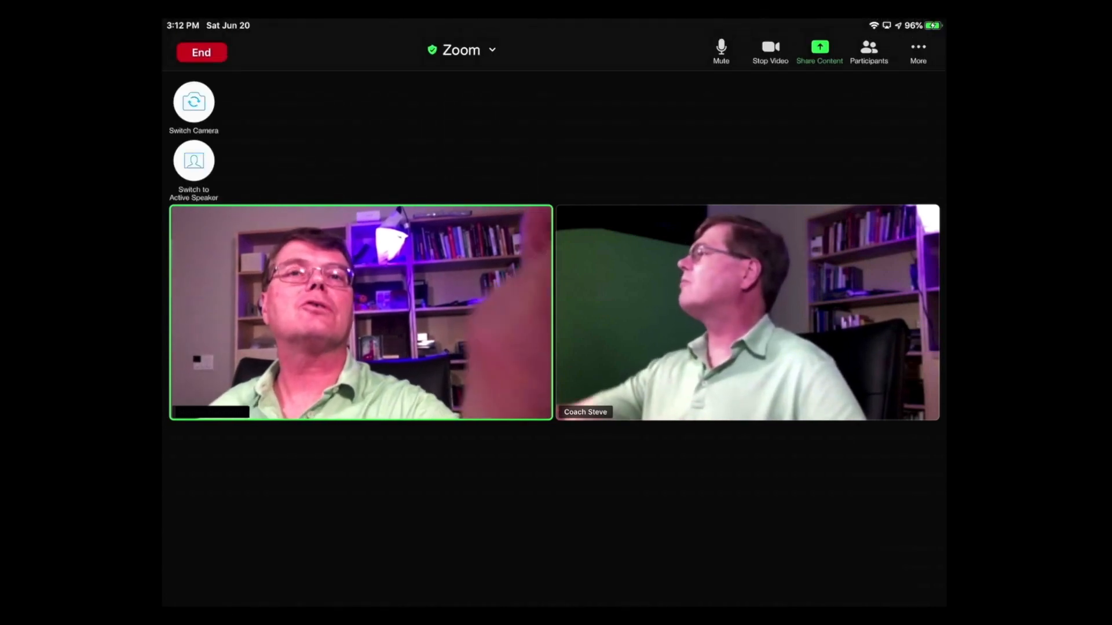
# Step: End the meeting for all participants and return to the Zoom home screen
pyautogui.click(185, 45)
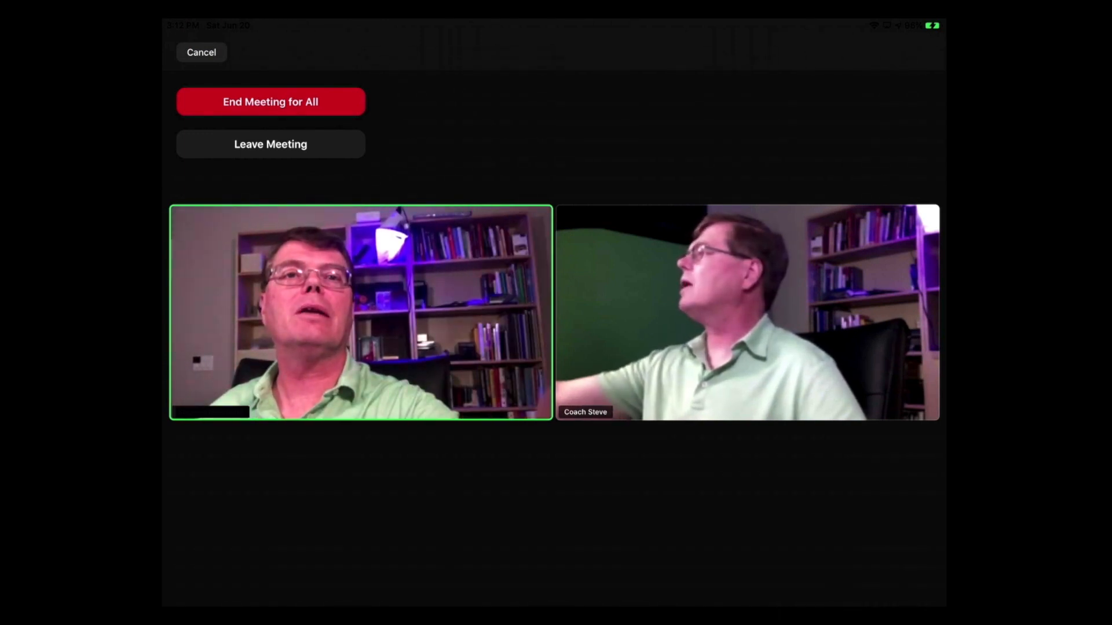
pyautogui.click(270, 102)
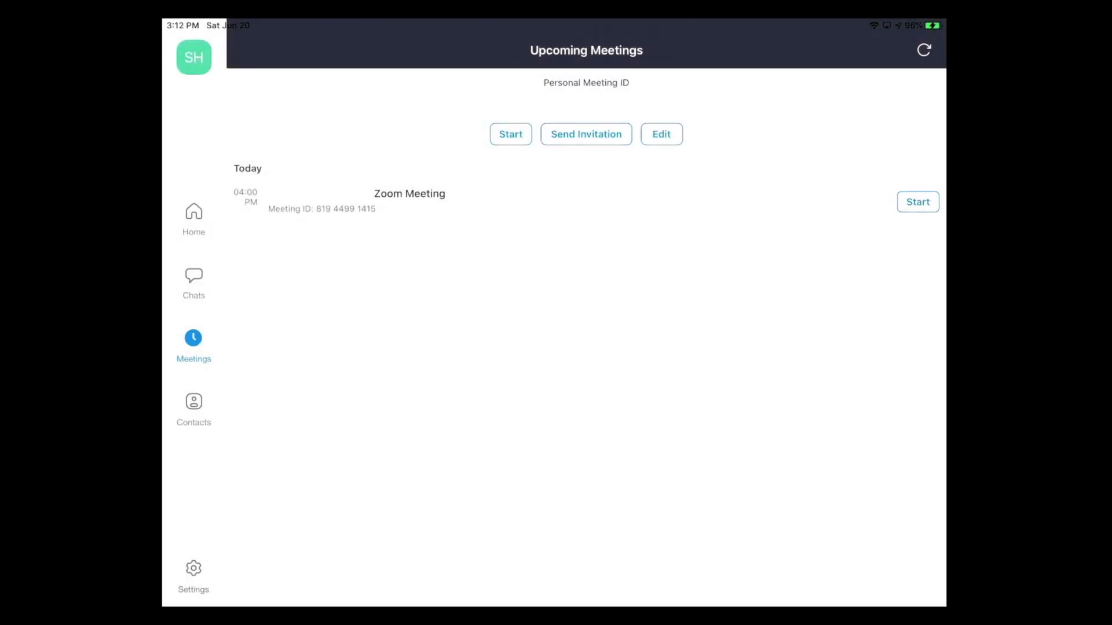
pyautogui.click(194, 219)
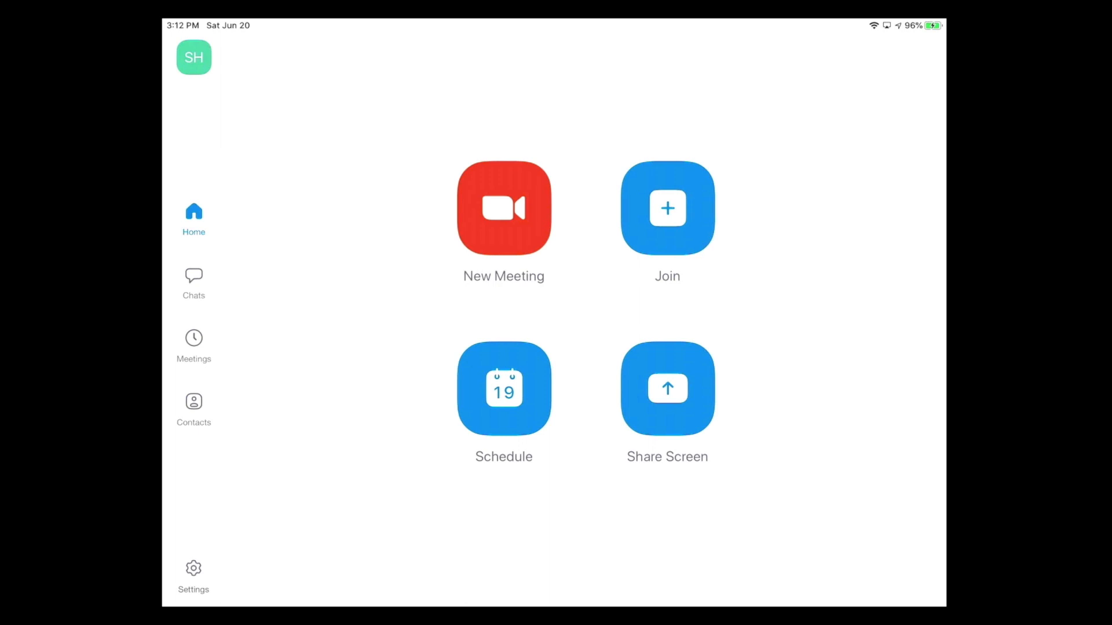
# Step: Bring up the New Meeting options and cancel without starting one
pyautogui.click(504, 208)
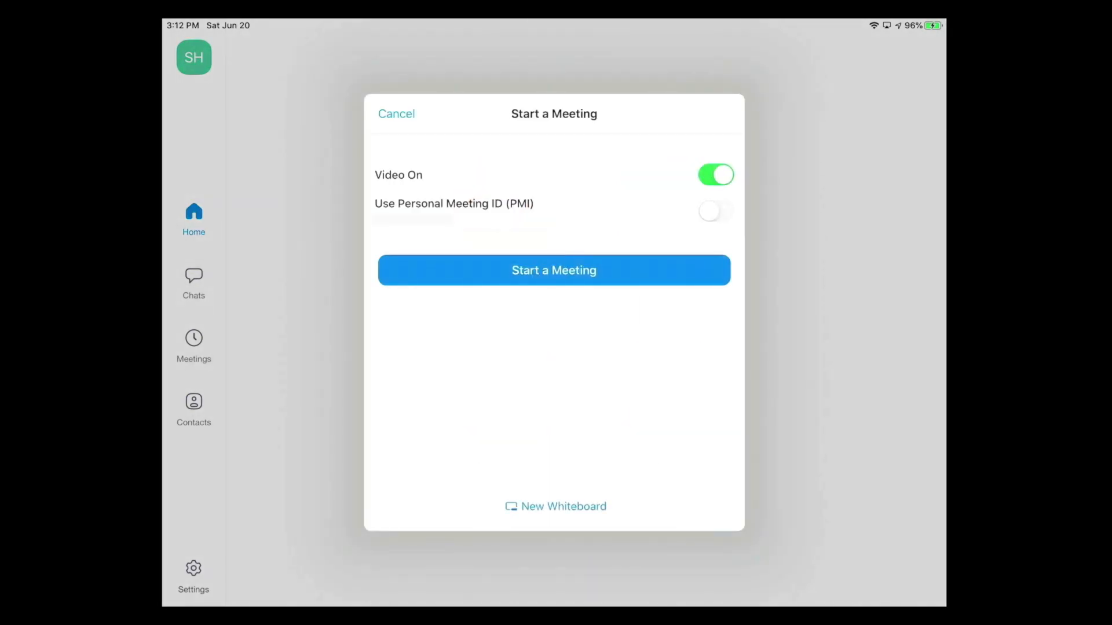
pyautogui.click(396, 114)
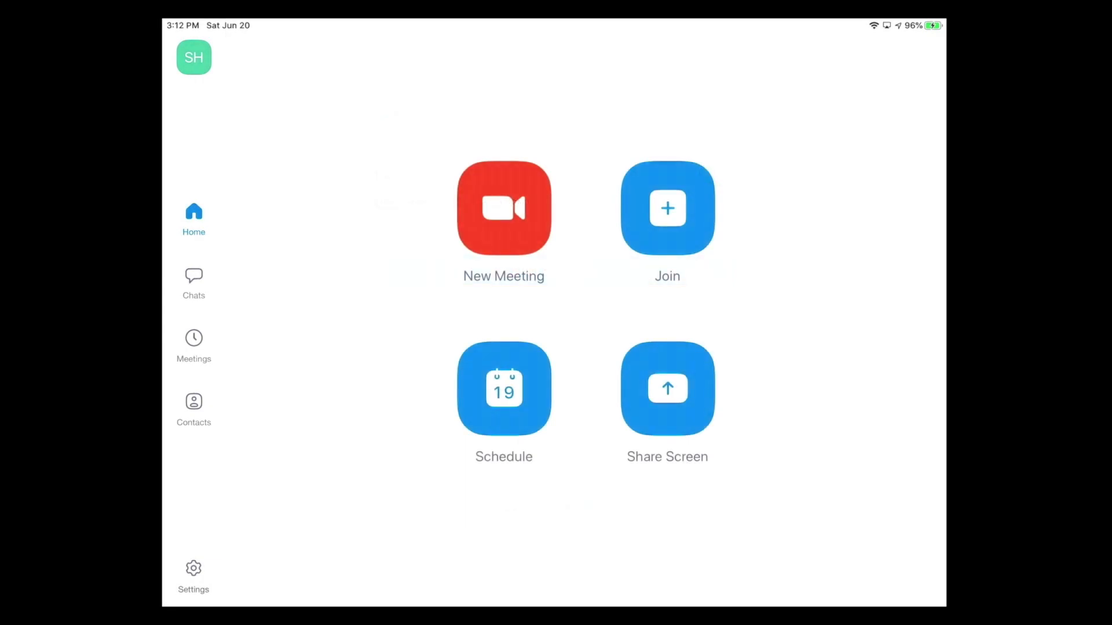